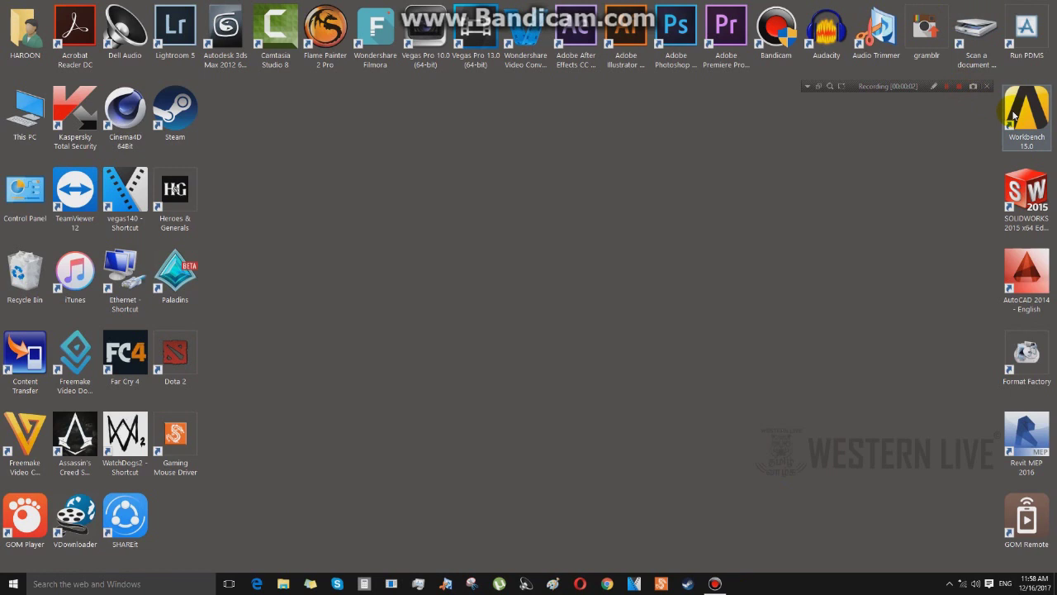
Step: Launch ANSYS Workbench 15.0, dismiss the Getting Started message and maximize the project window
click(1014, 116)
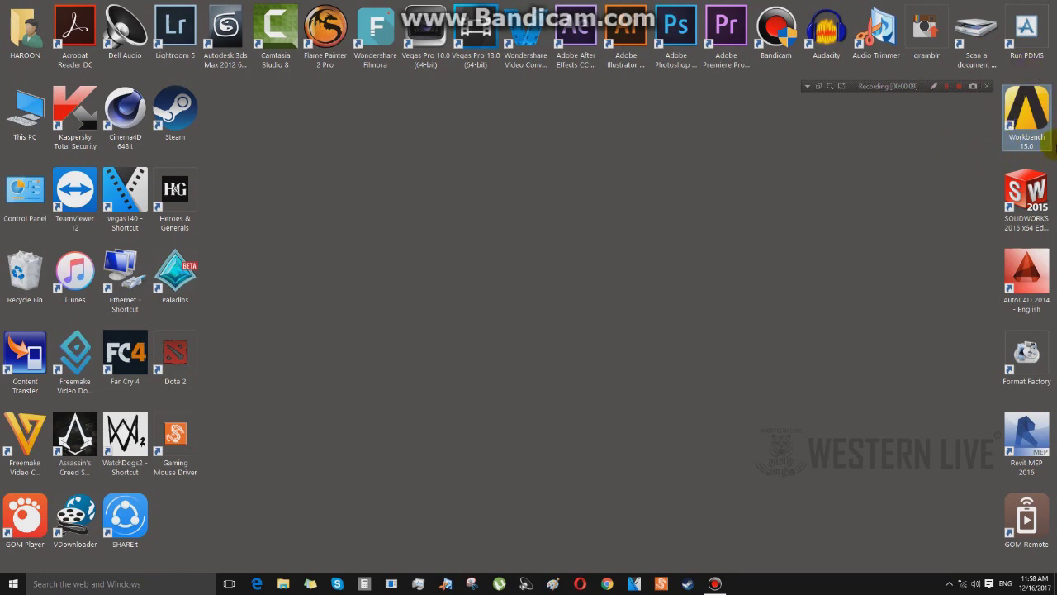
double_click(1046, 114)
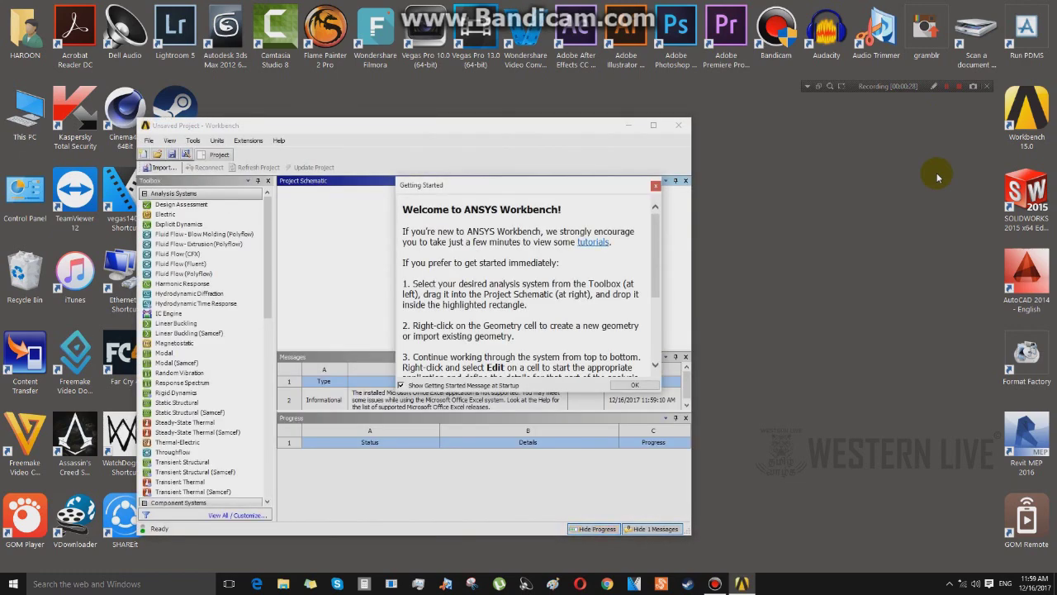
click(655, 185)
click(652, 125)
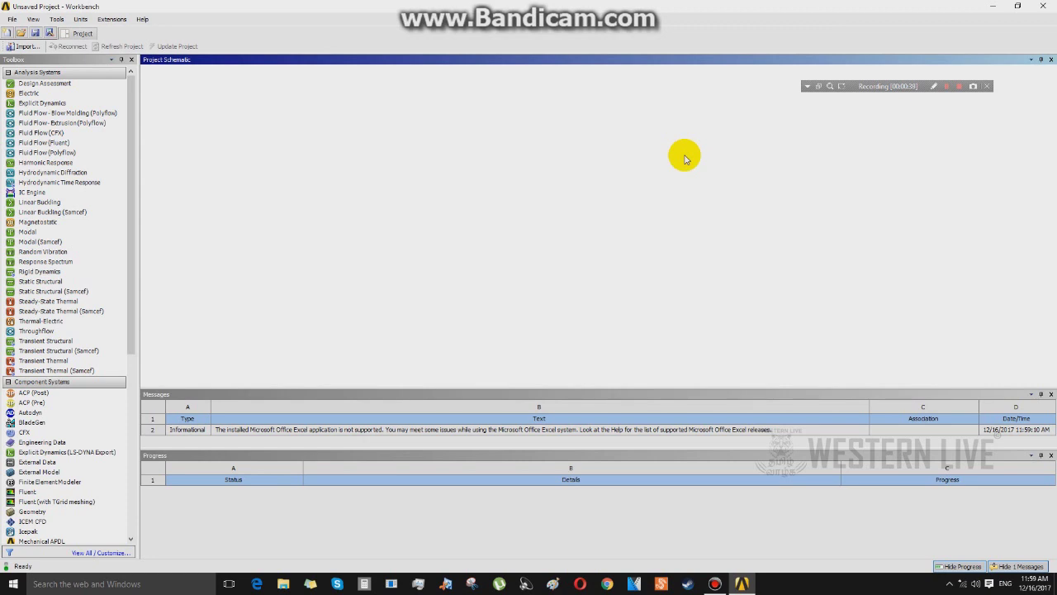
Step: Examine the analysis, component, custom, design exploration and external connection systems available in the toolbox
drag(29, 93, 31, 24)
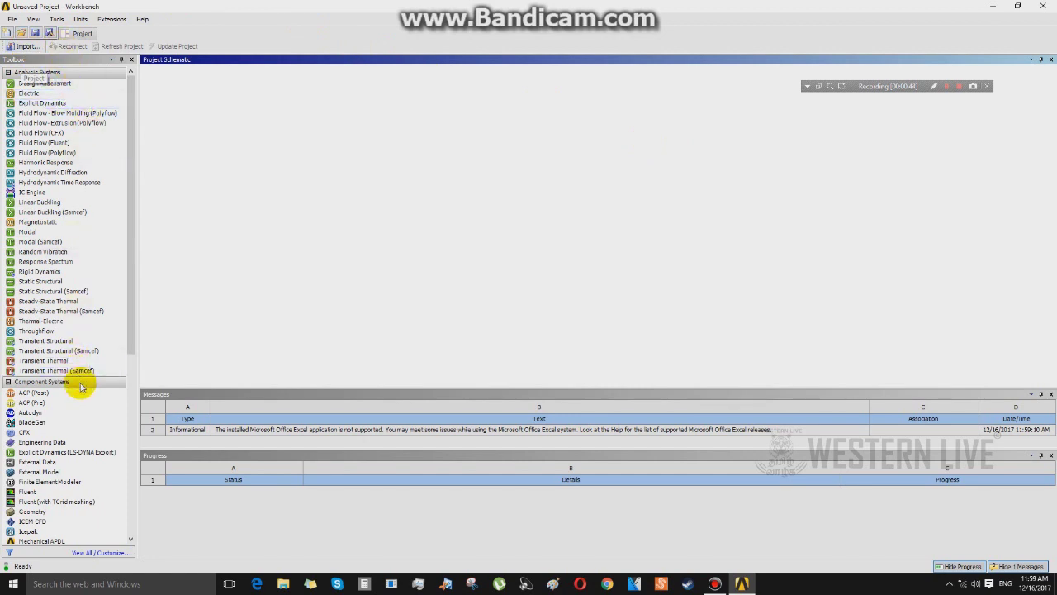
scroll(81, 387, down, 9)
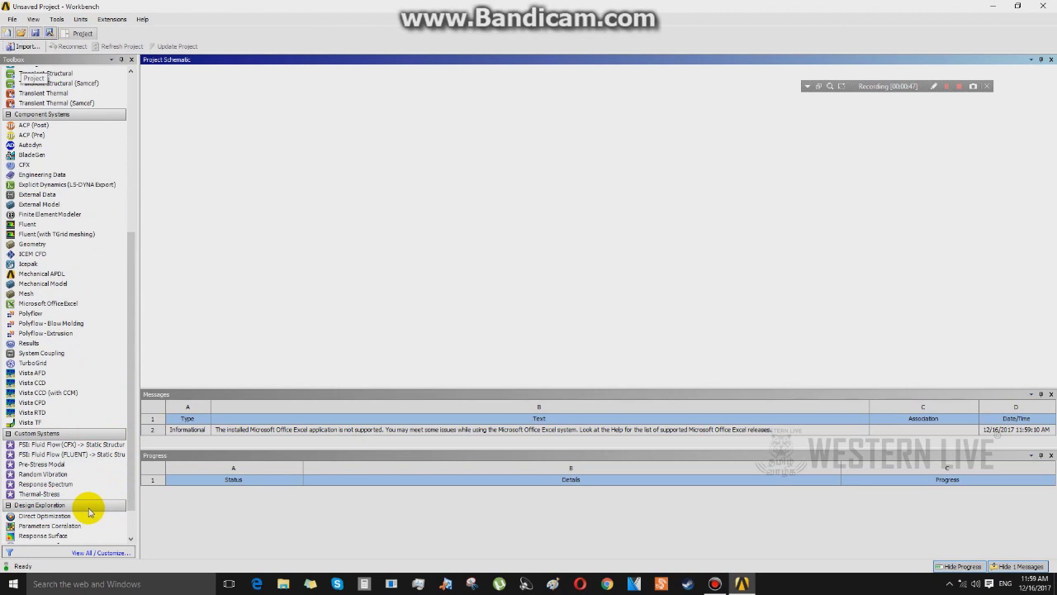
scroll(89, 511, down, 2)
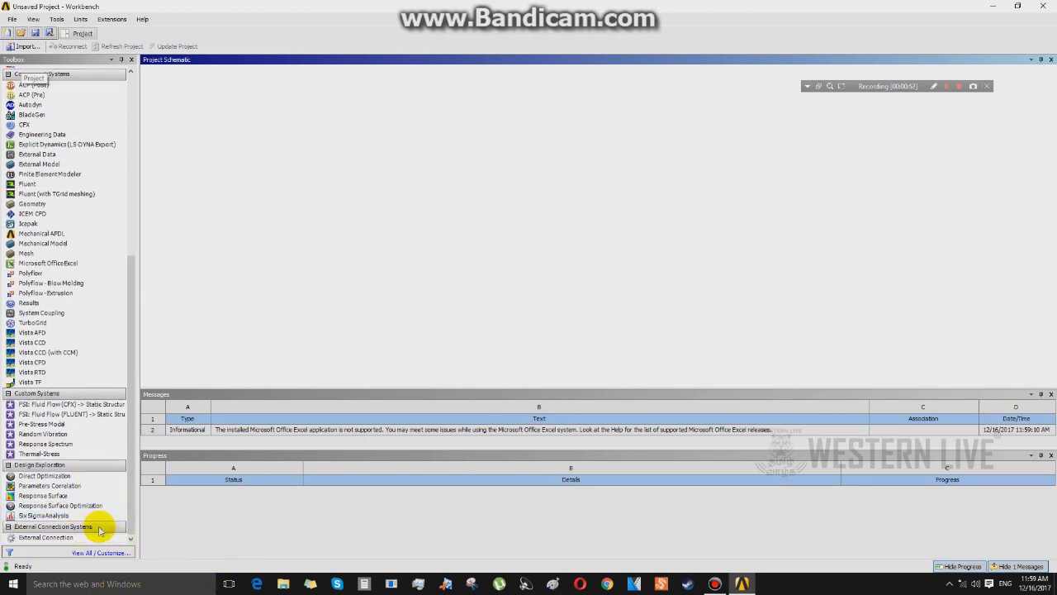
scroll(120, 502, up, 6)
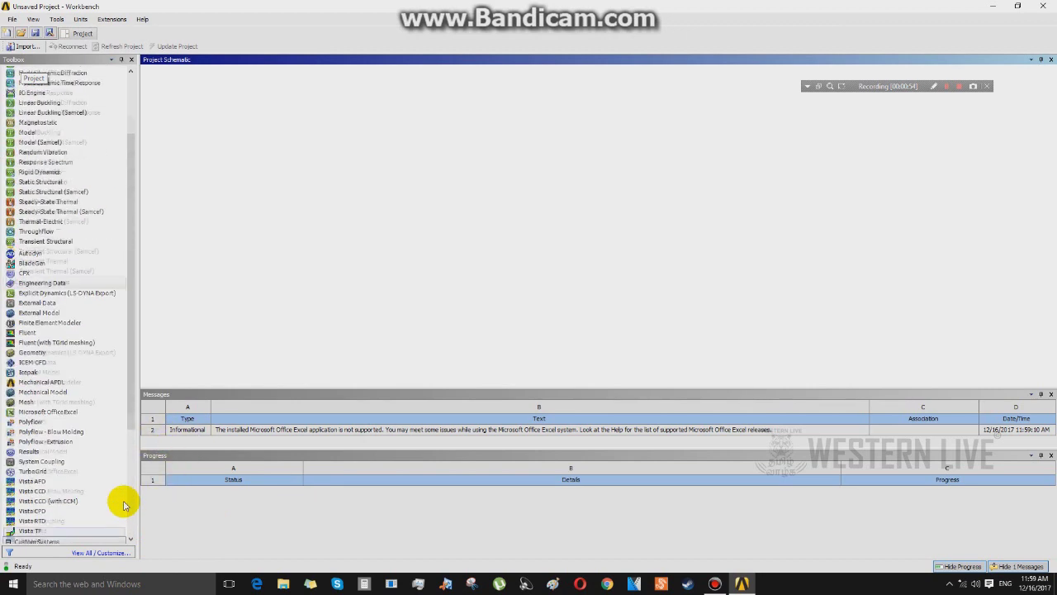
scroll(124, 506, up, 4)
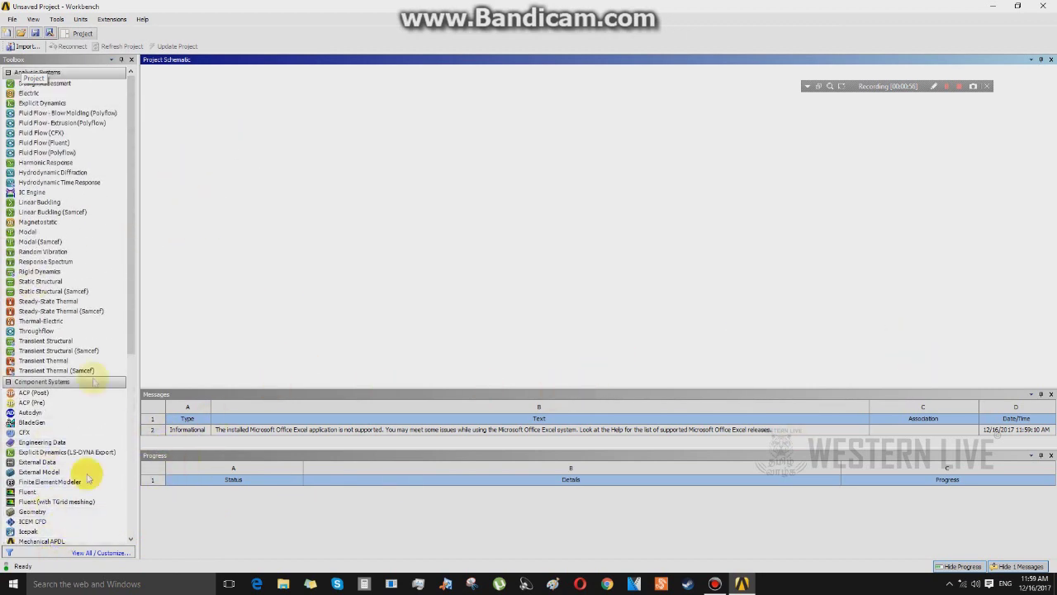
scroll(81, 446, down, 5)
scroll(81, 446, up, 5)
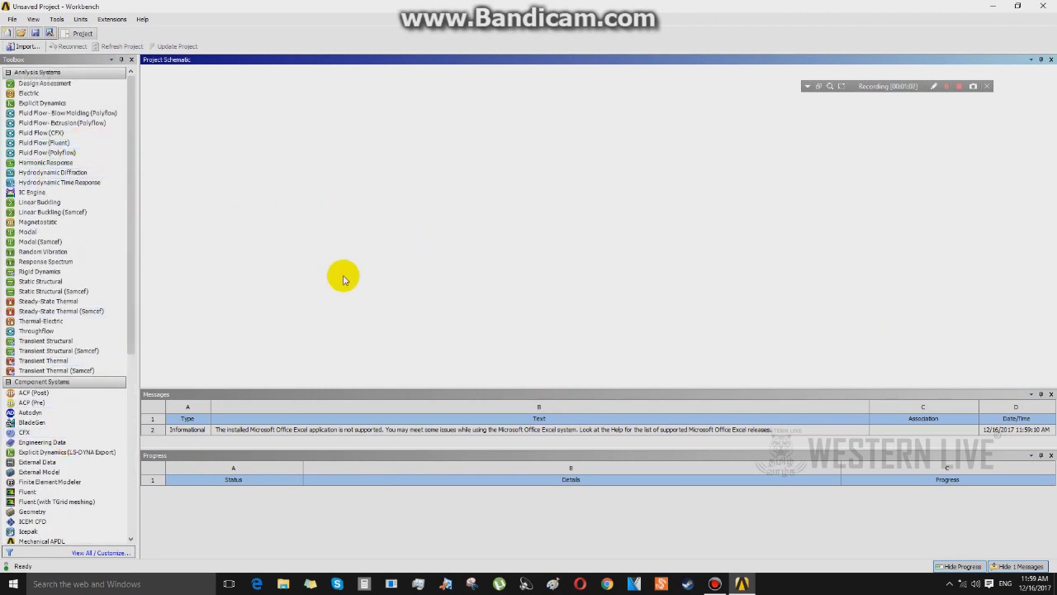
Step: Add a Static Structural analysis system to the project schematic and open its Engineering Data
click(66, 280)
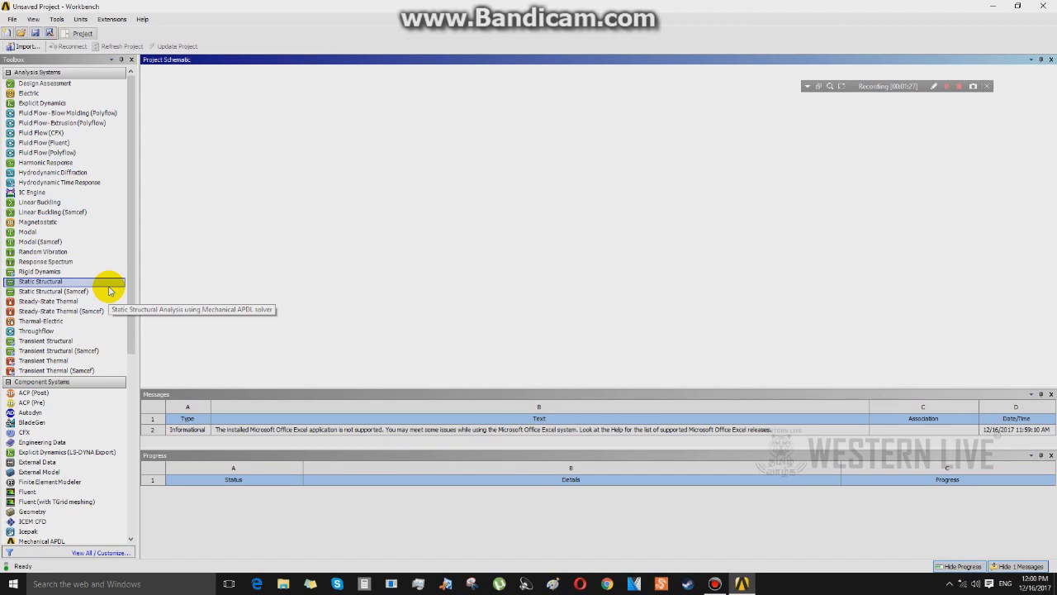
double_click(51, 282)
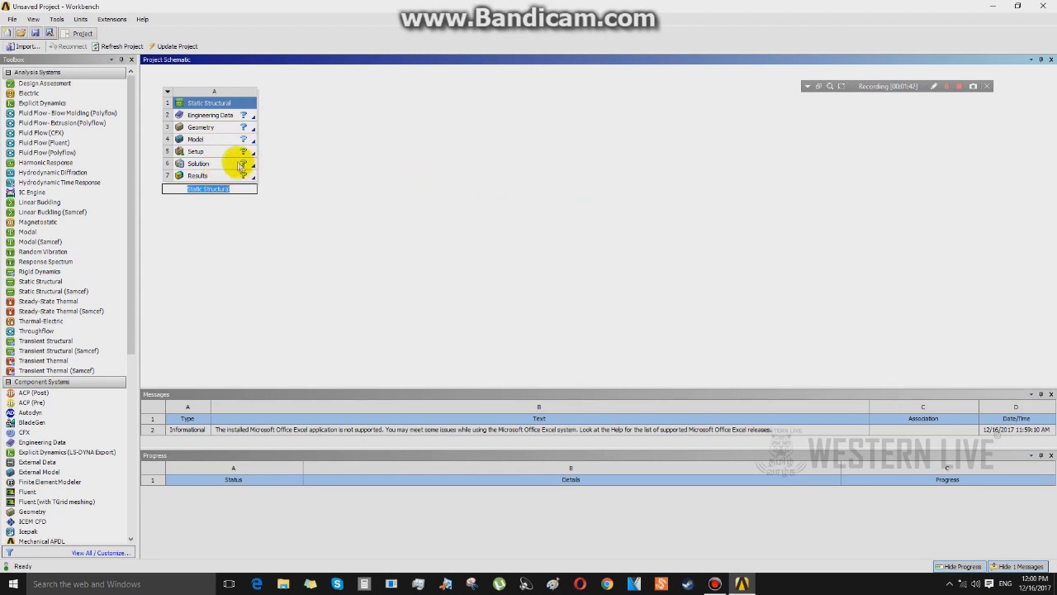
double_click(222, 118)
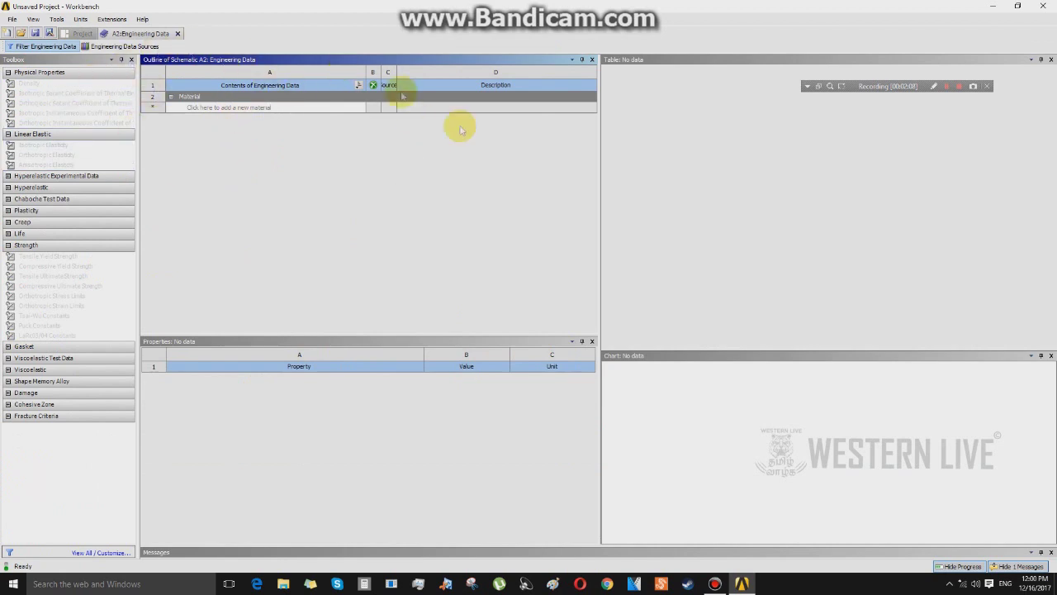
Step: Add Structural Steel from the General Materials data source to the engineering data and return to the project schematic
click(122, 47)
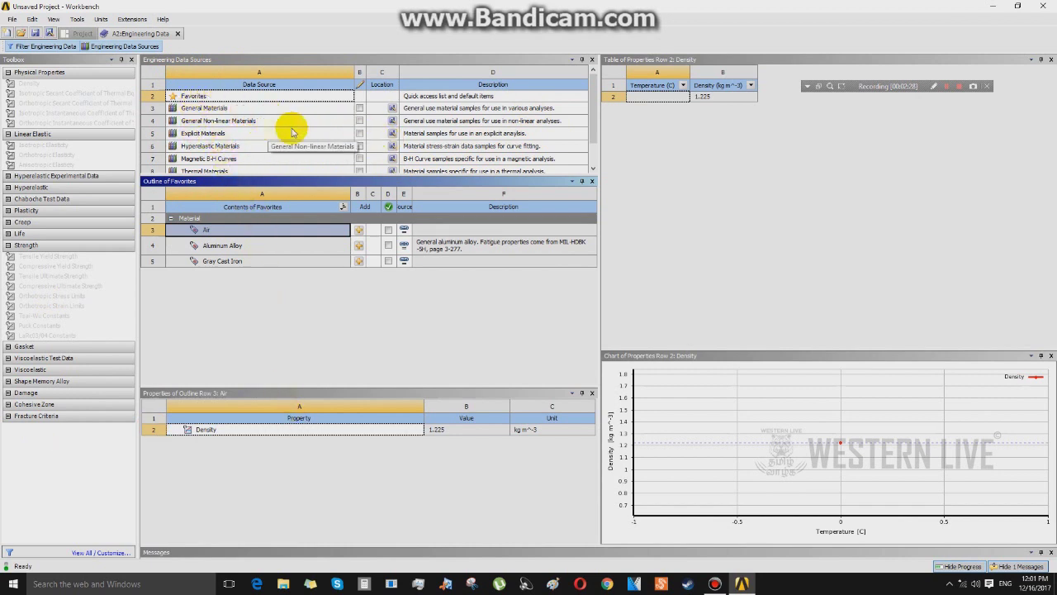
scroll(297, 150, down, 1)
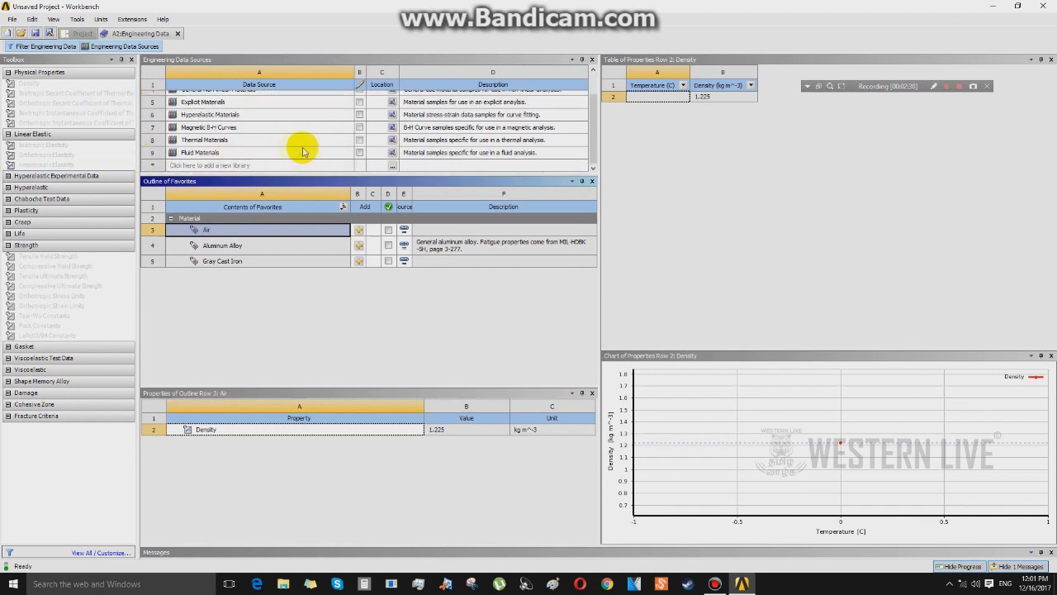
scroll(295, 151, up, 1)
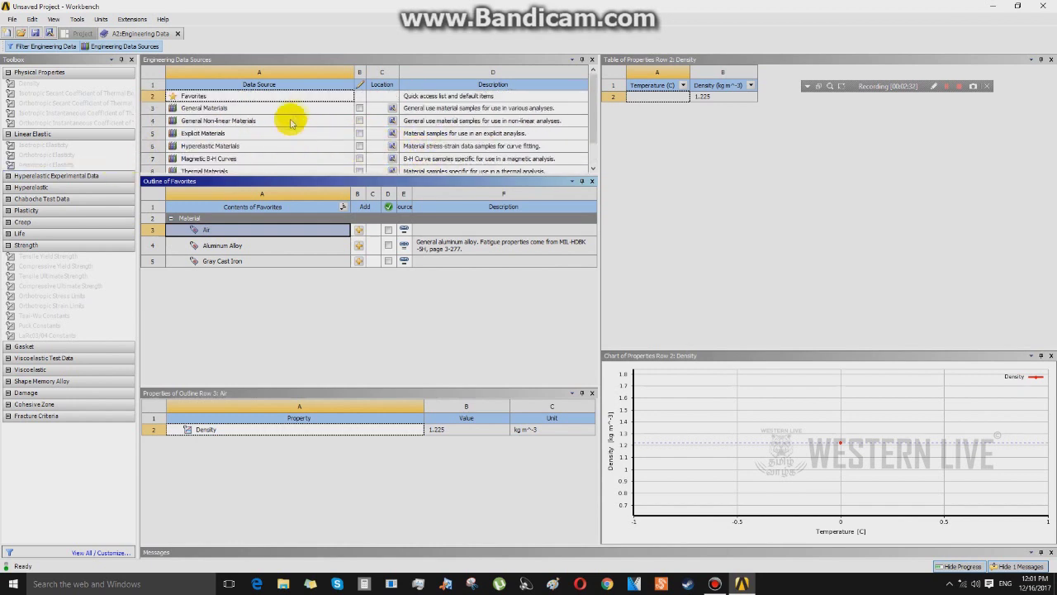
click(360, 109)
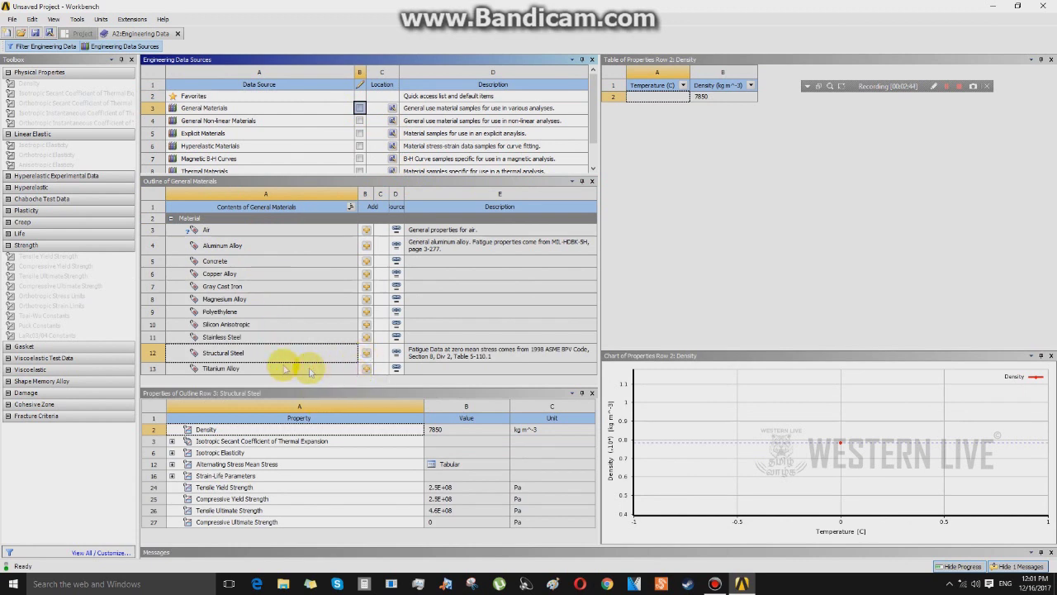
click(364, 355)
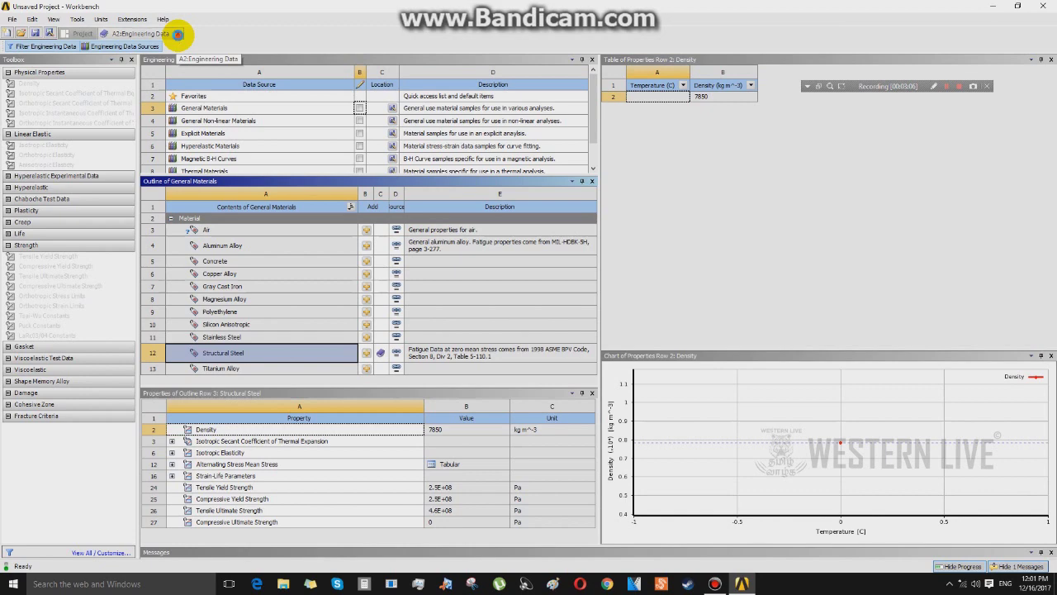
click(177, 34)
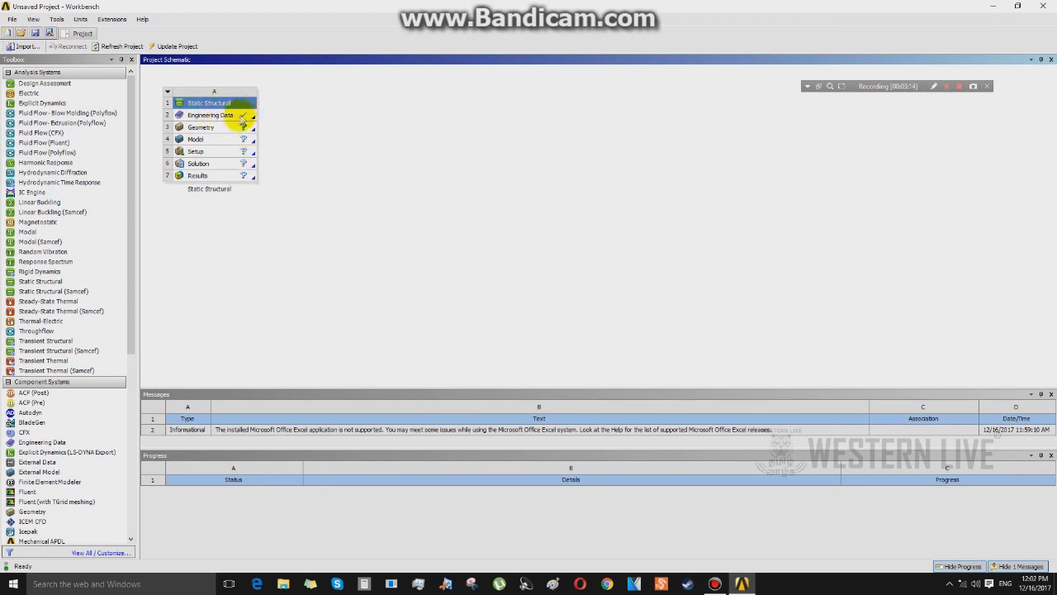
Step: Open the Static Structural system's Geometry in DesignModeler
double_click(221, 130)
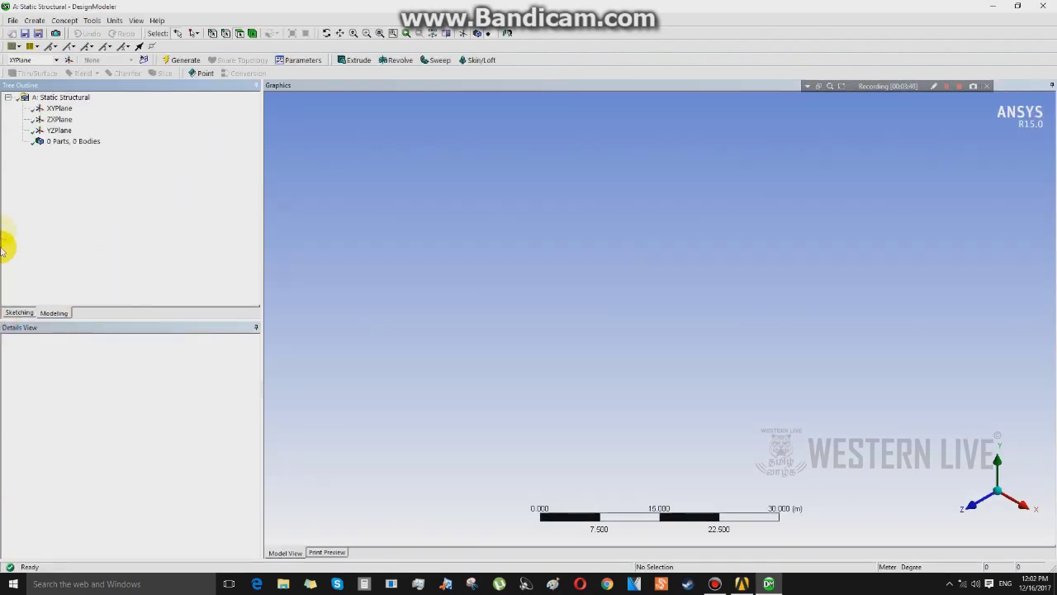
click(742, 584)
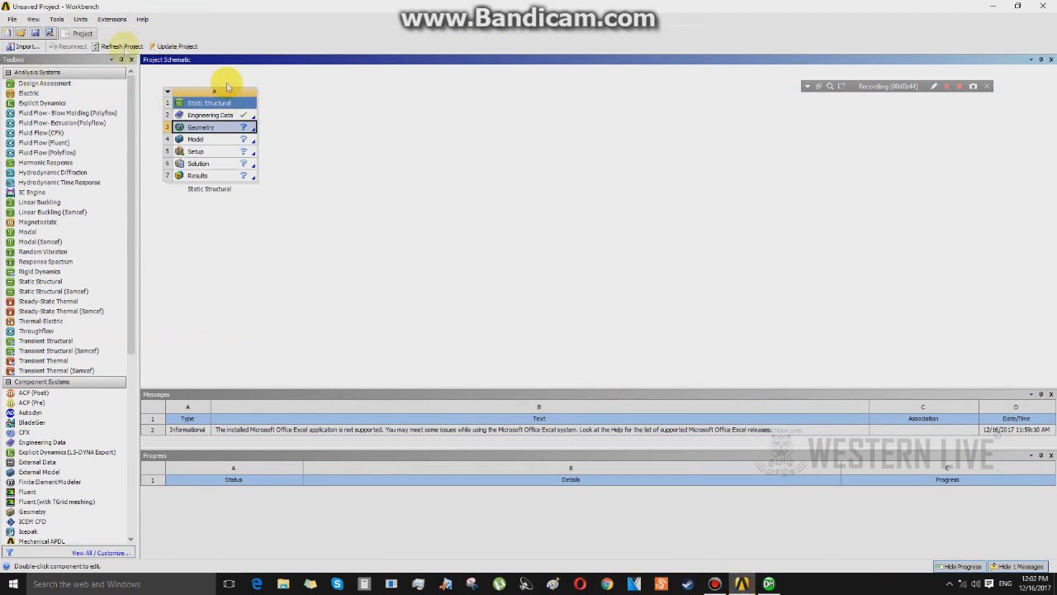
click(769, 584)
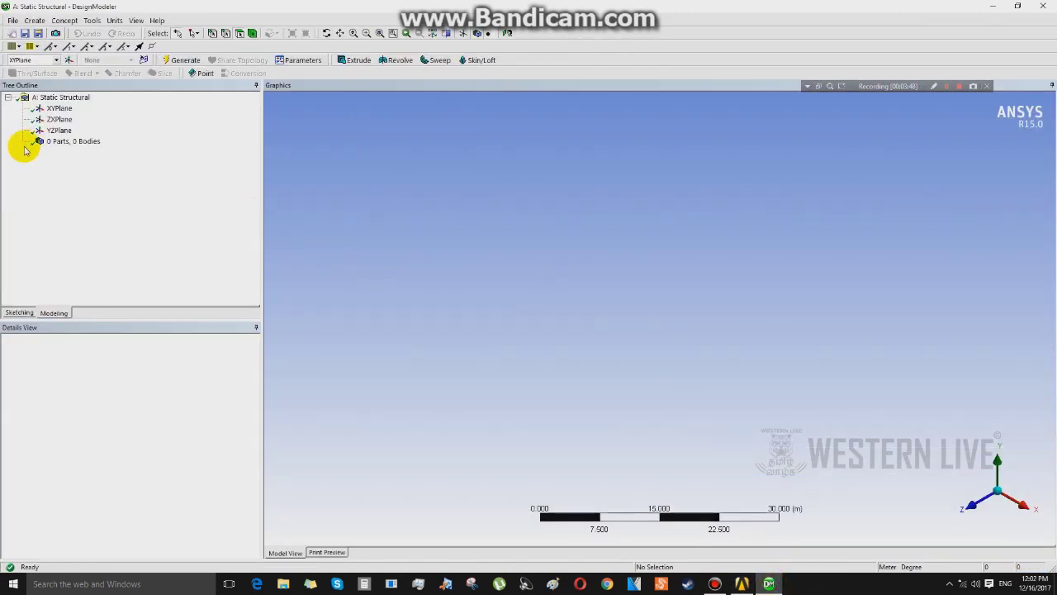
Step: Select XYPlane as the sketch plane and switch from modeling to sketching mode
click(64, 110)
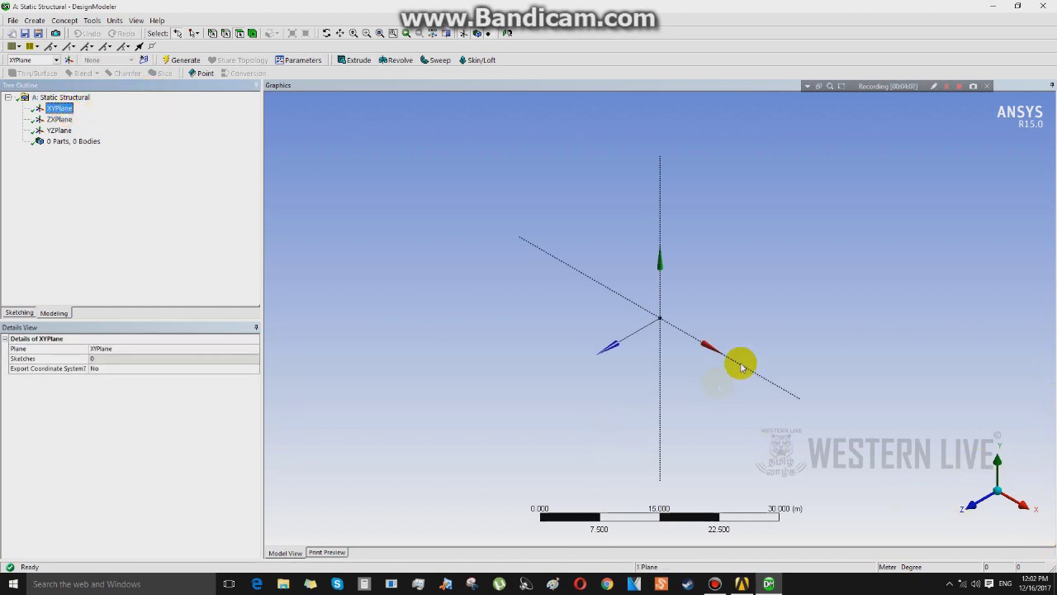
click(59, 119)
click(60, 130)
click(59, 108)
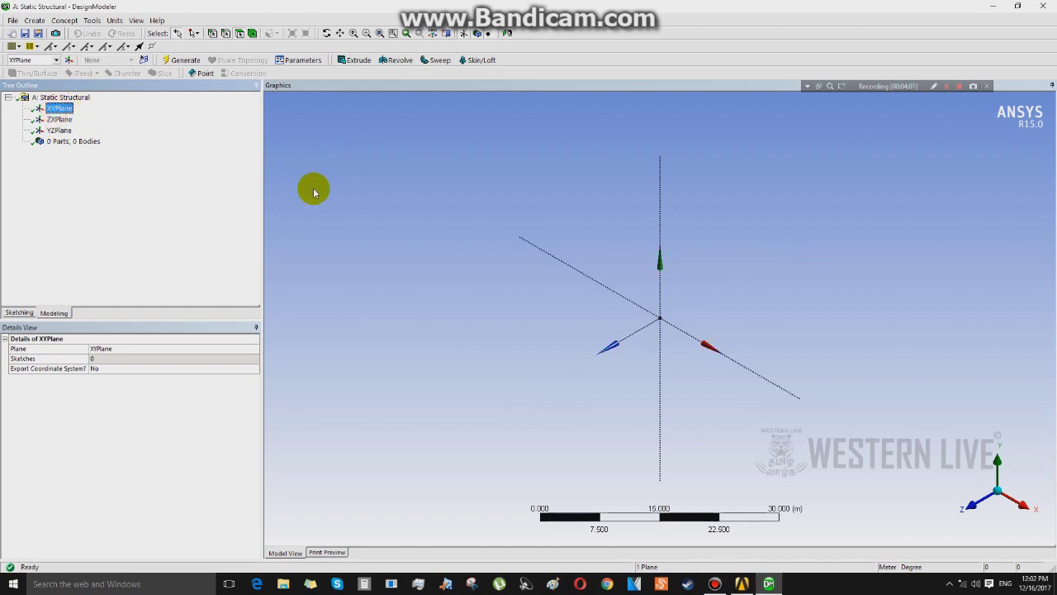
click(18, 314)
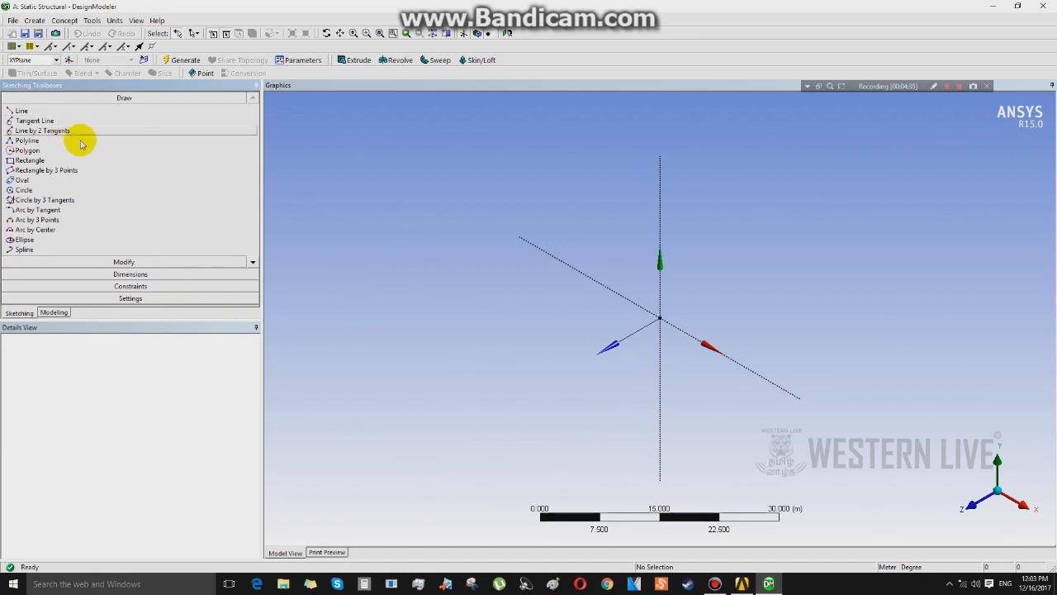
Step: Examine the modify, dimension, constraint and settings tools available for sketching
click(124, 263)
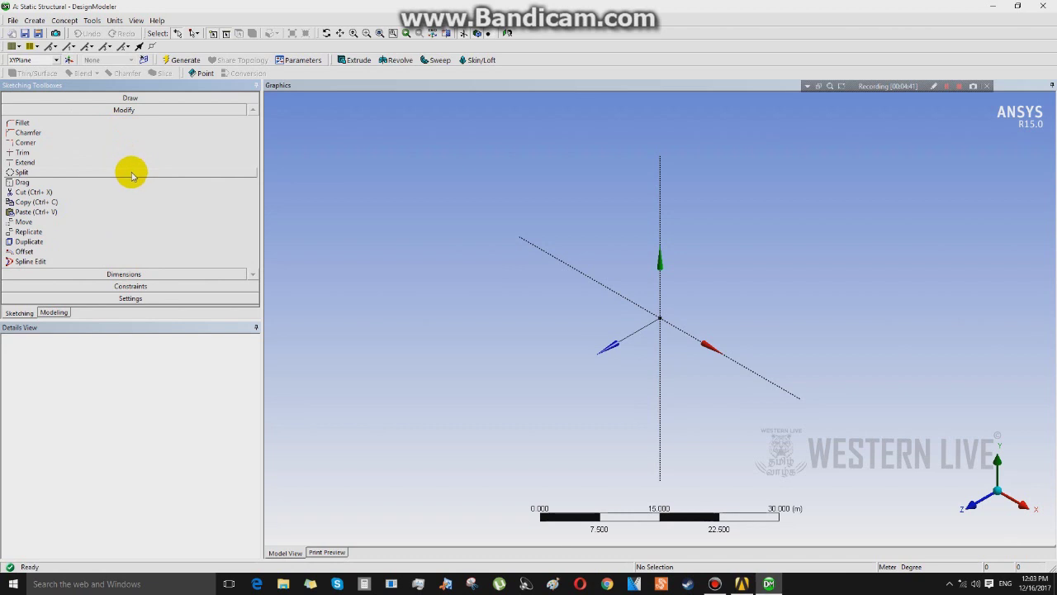
click(141, 274)
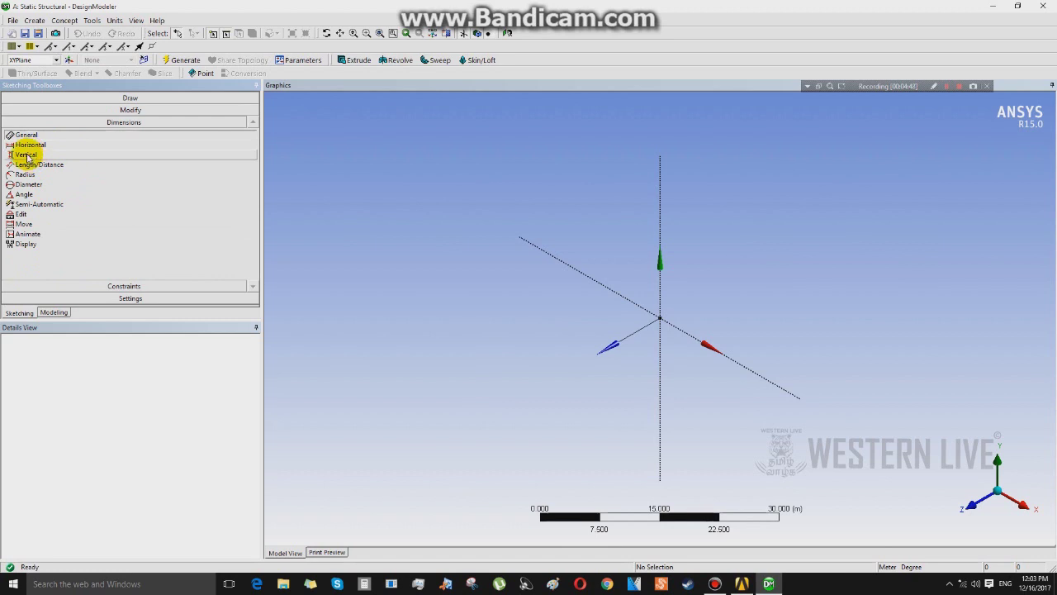
click(114, 286)
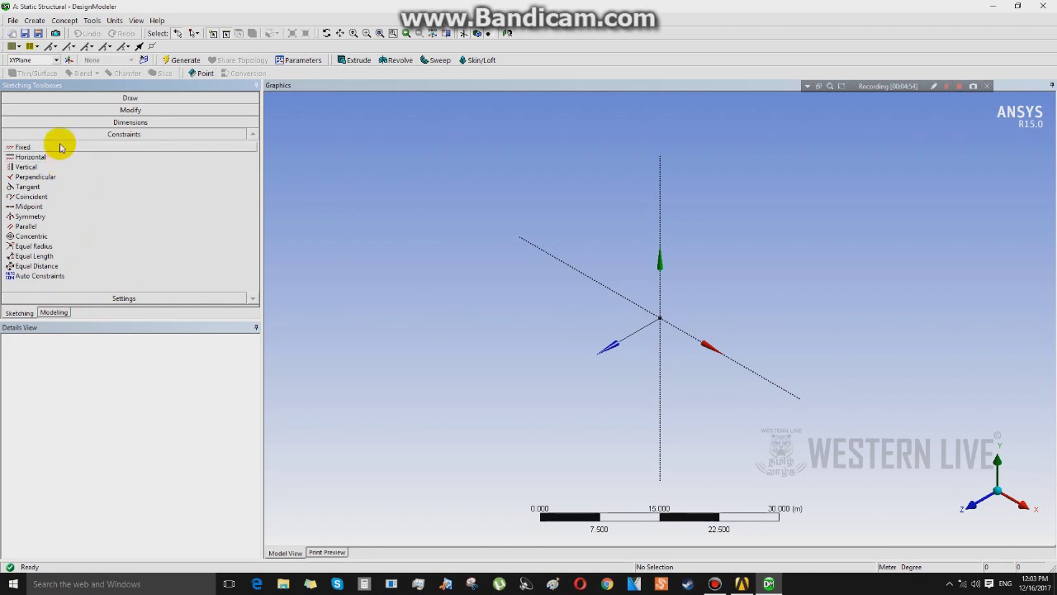
click(141, 298)
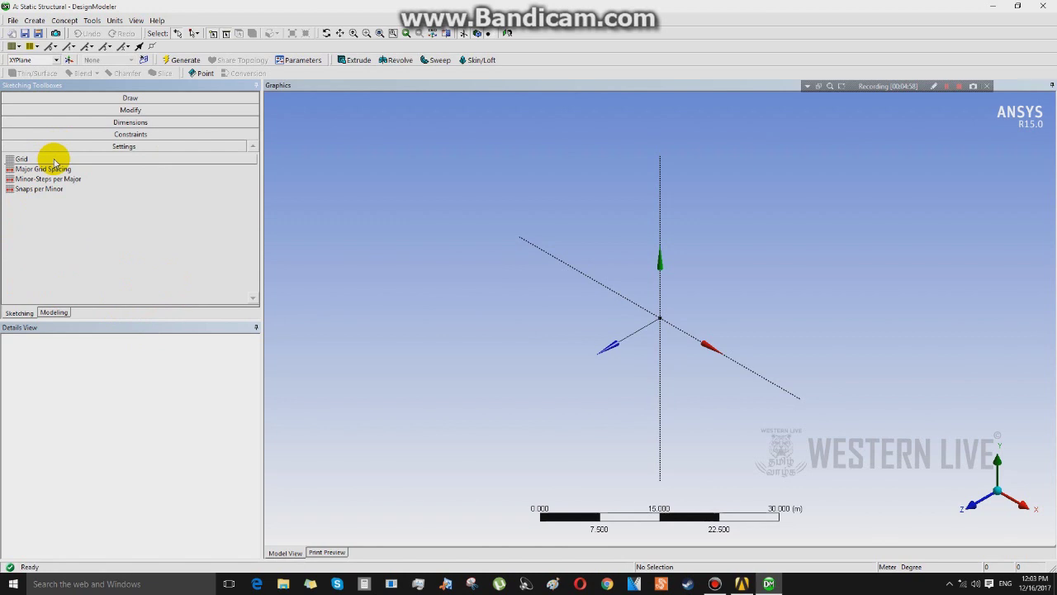